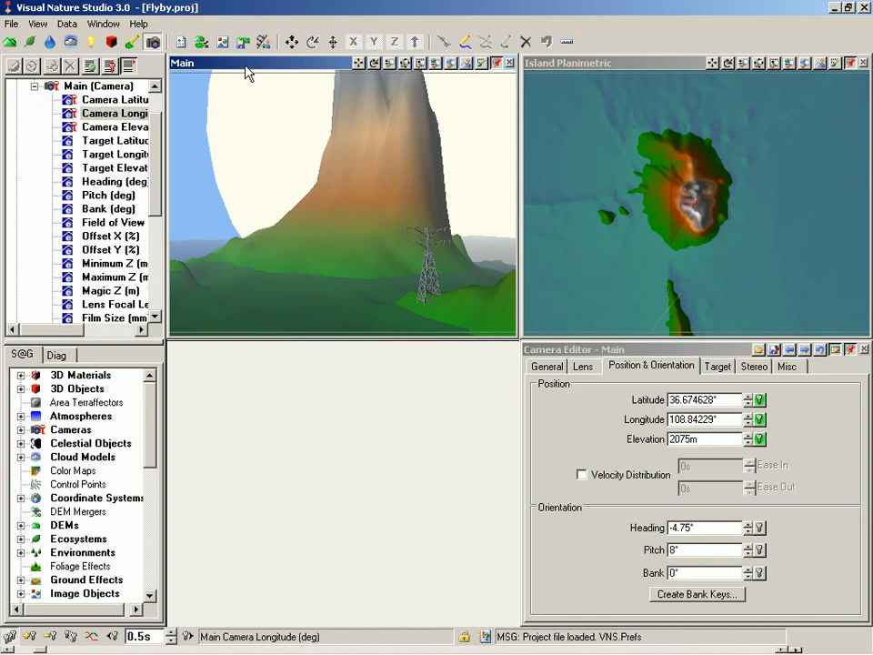
Step: Start a quick sequence from the Main camera view and create a folder named MainOpenGL inside WCSFrames
right_click(248, 70)
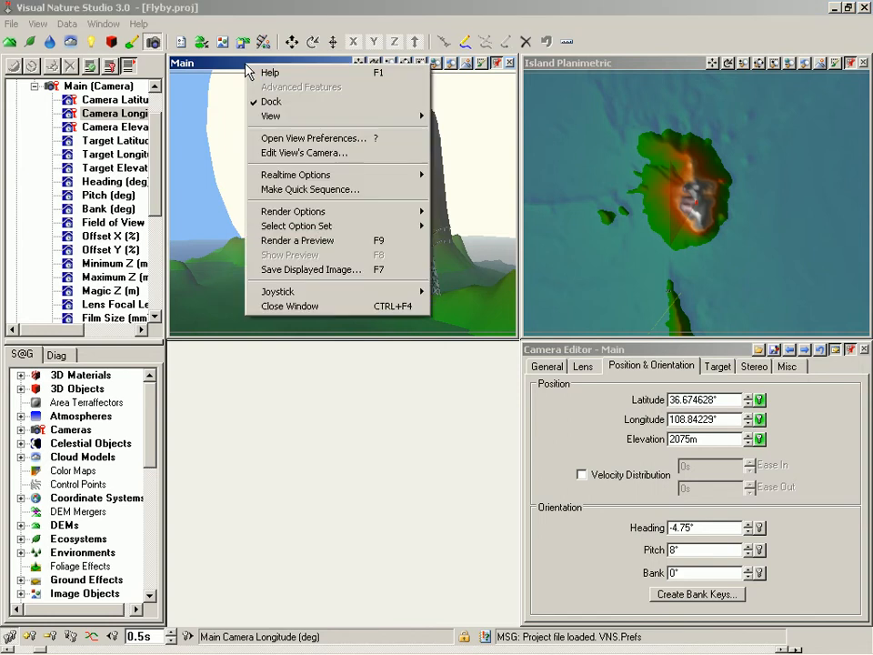
left_click(309, 191)
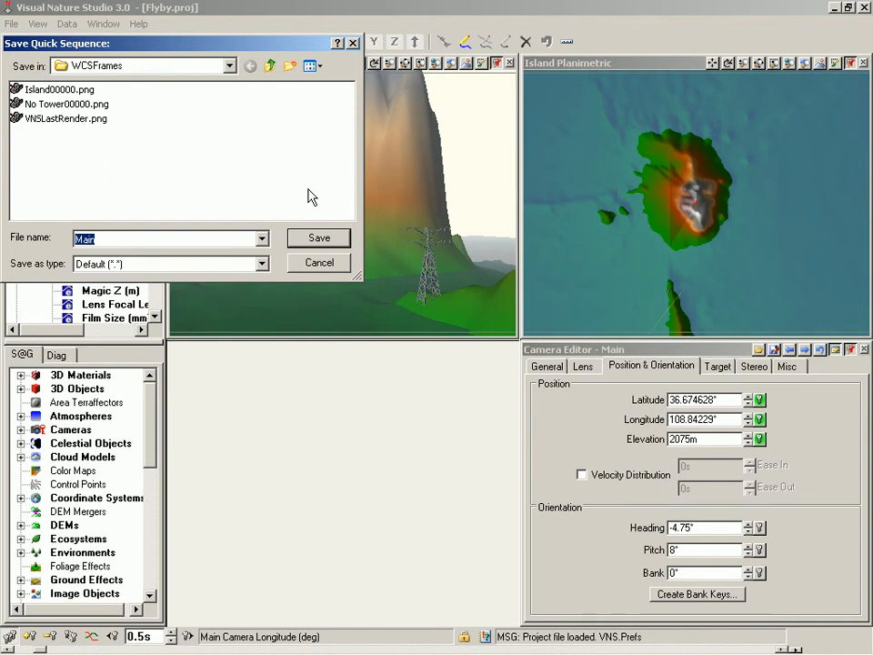
left_click(293, 72)
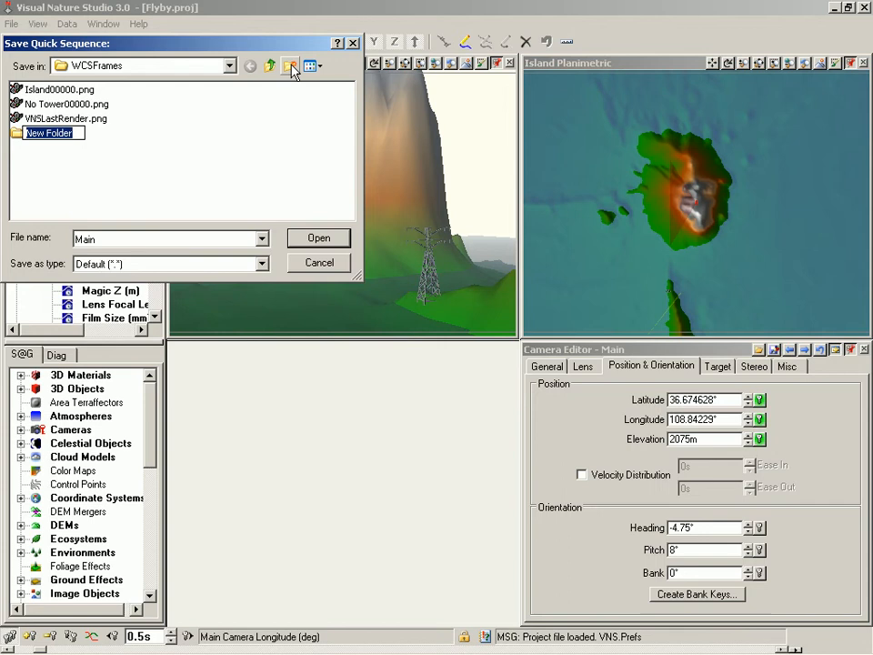
type("MainOpenG")
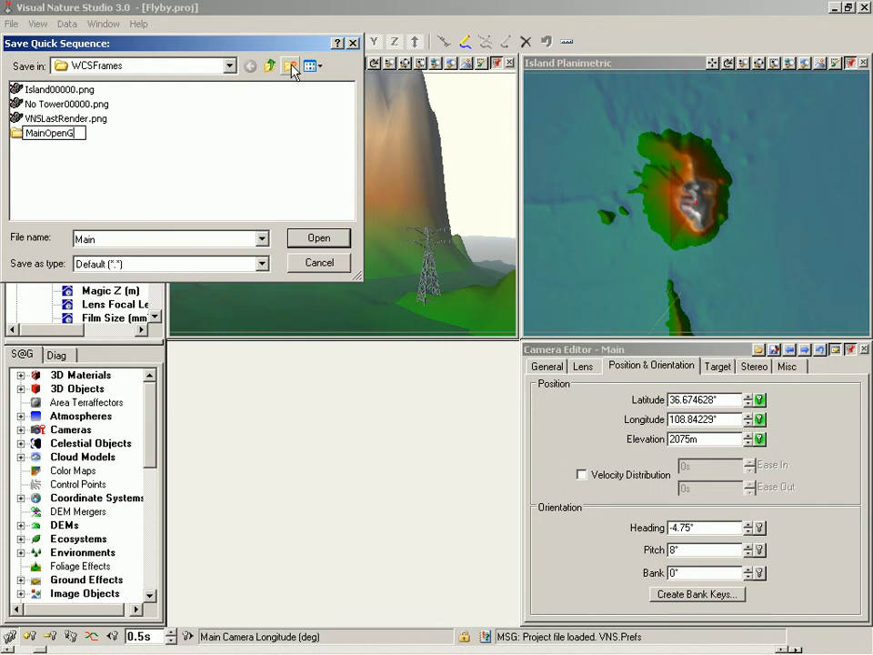
type("L")
key("Return")
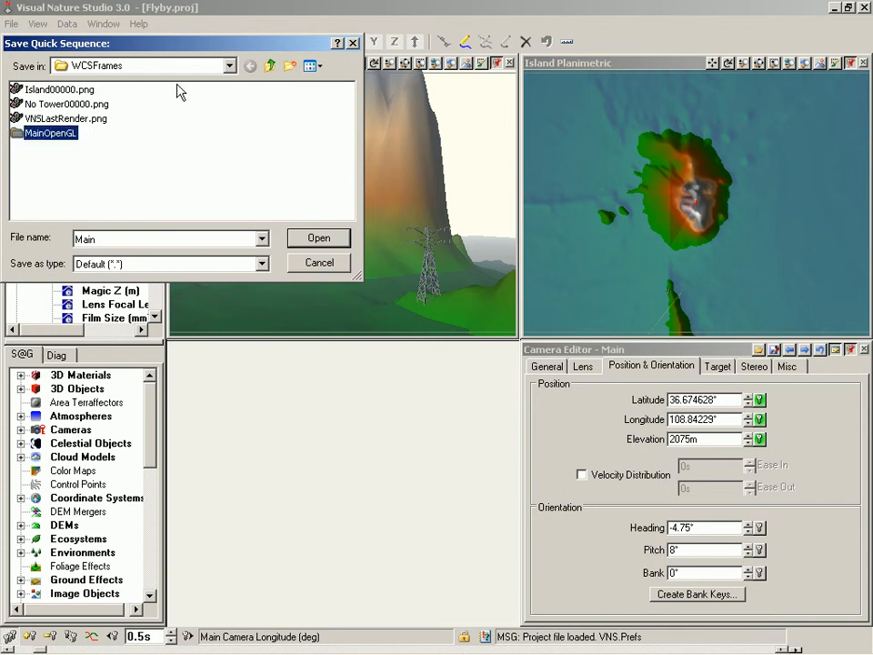
Step: Save the quick sequence frames in the MainOpenGL folder under the base name Main
double_click(19, 135)
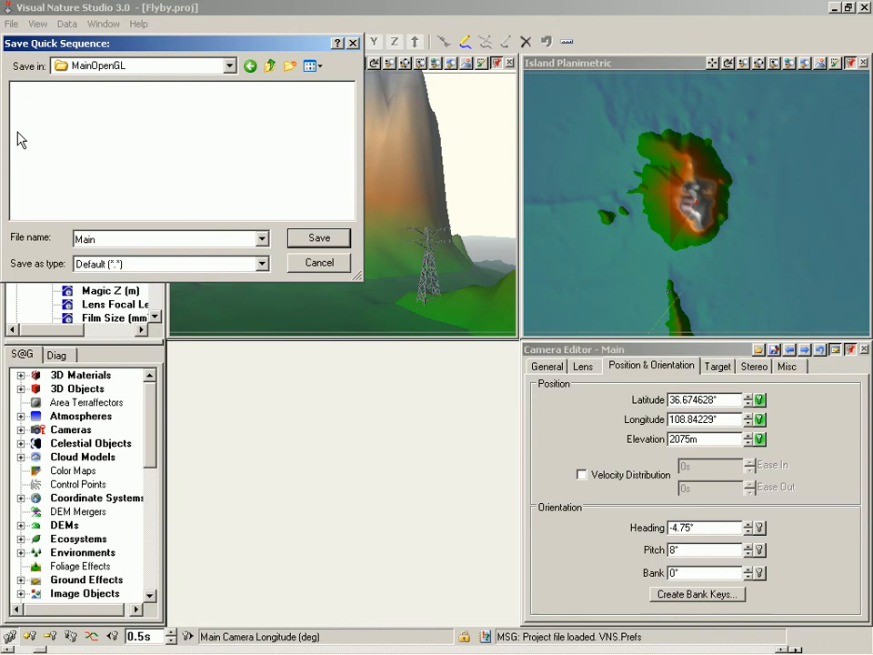
double_click(115, 238)
left_click(319, 238)
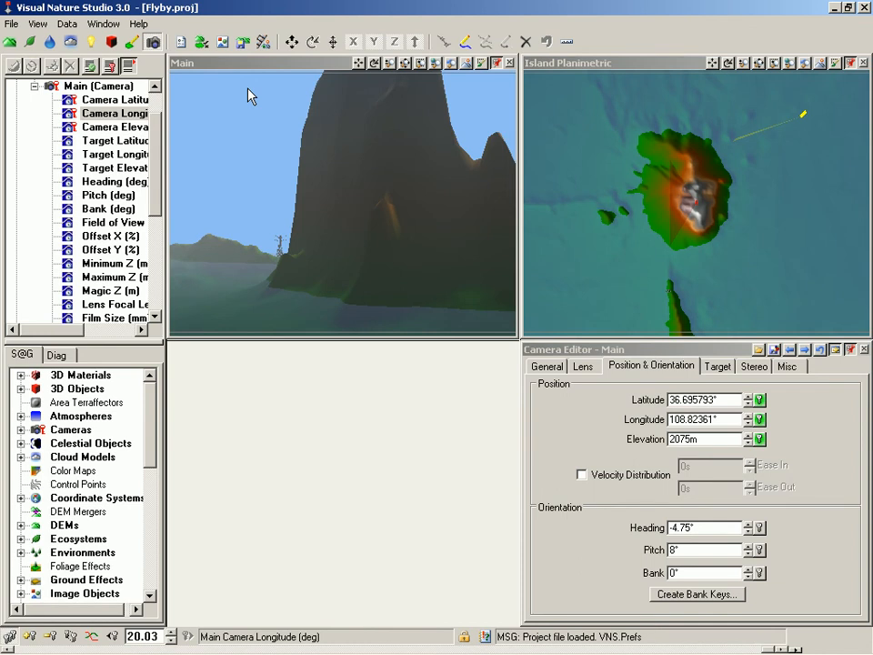
Step: Browse the MainOpenGL folder for the saved frames through the view-image-from-disk dialog, then dismiss it
left_click(38, 25)
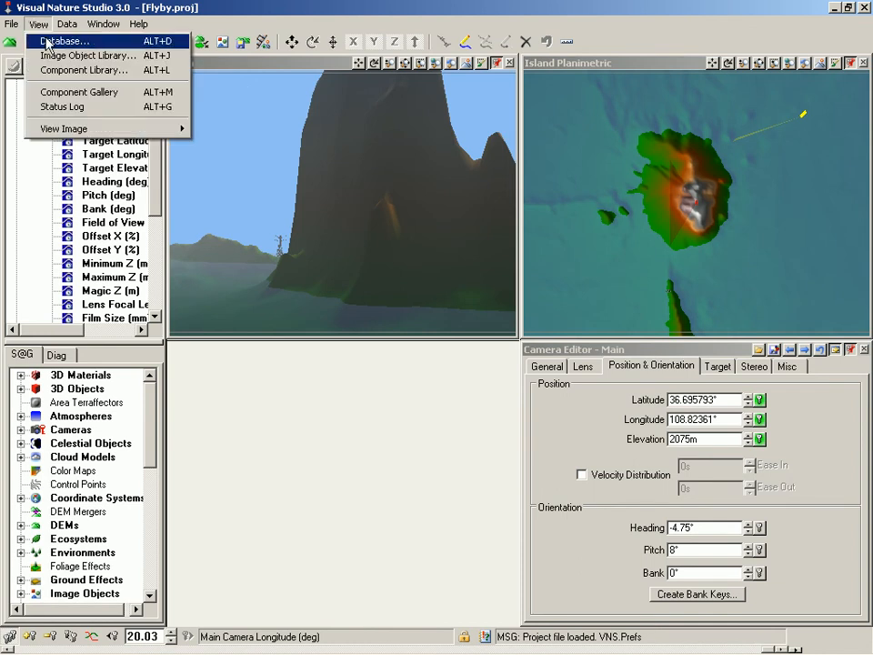
mouse_move(83, 129)
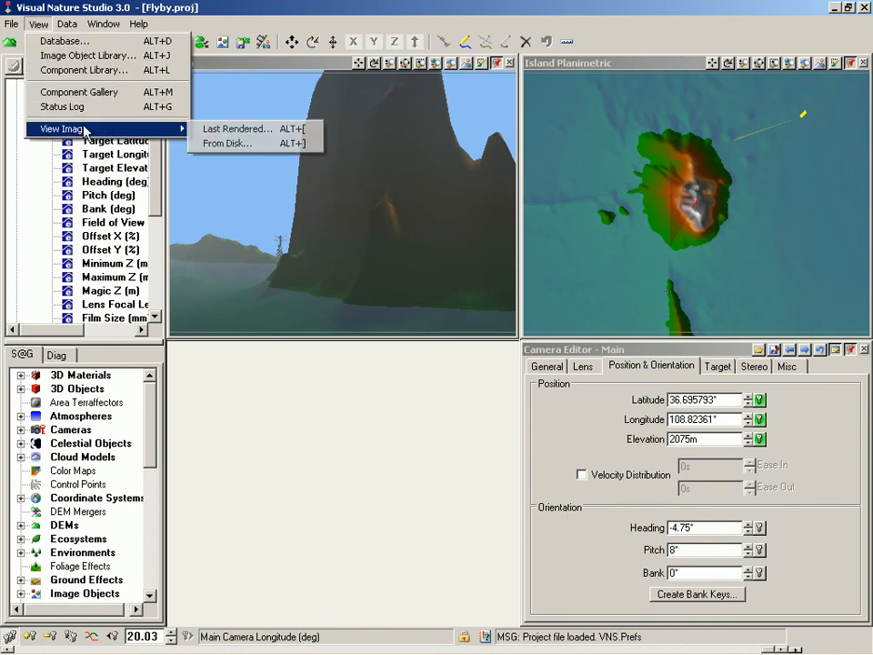
left_click(219, 143)
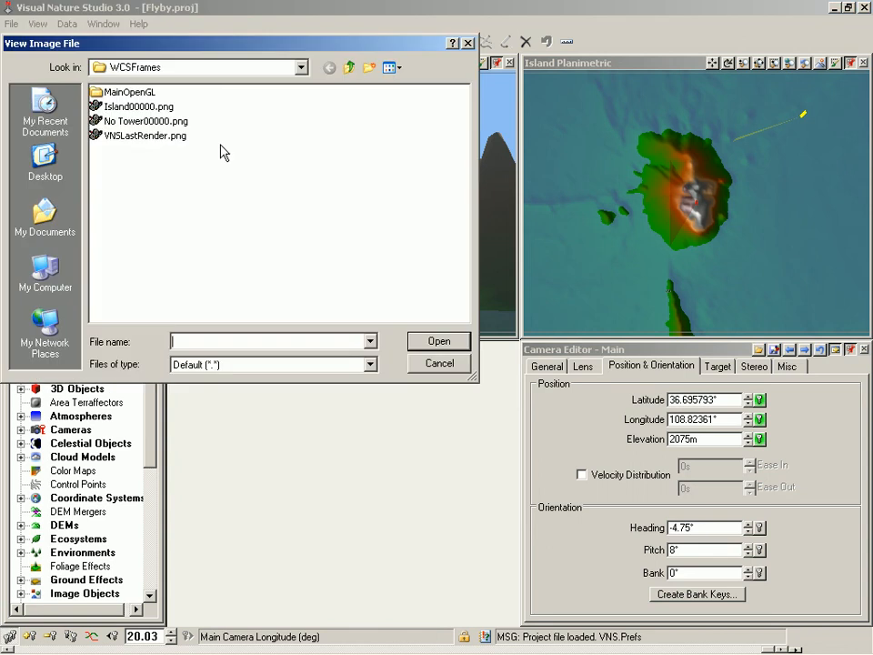
double_click(96, 93)
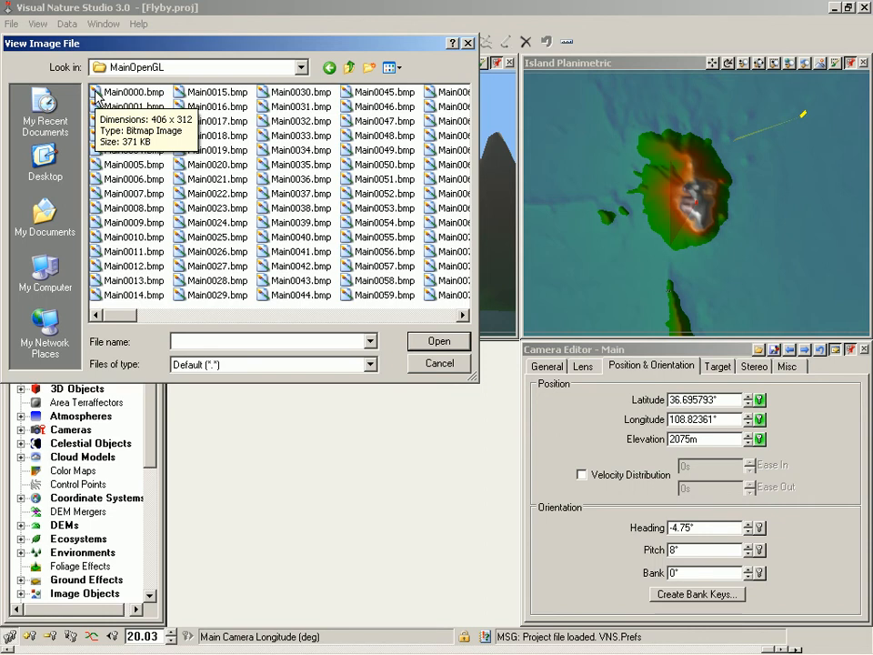
left_click(442, 363)
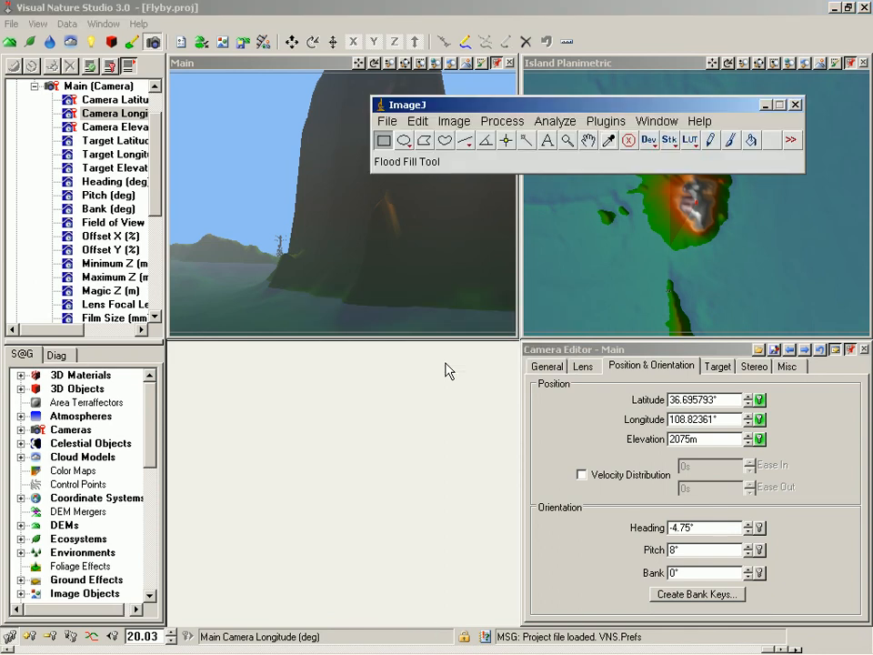
Step: Check the version and website information of ImageJ in its About window, then close that window
left_click(700, 121)
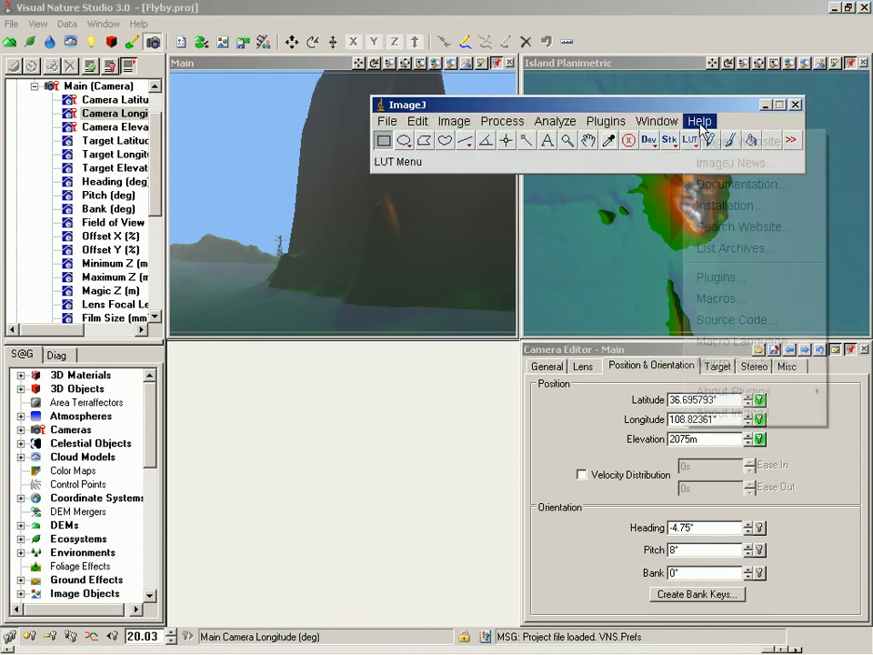
left_click(756, 411)
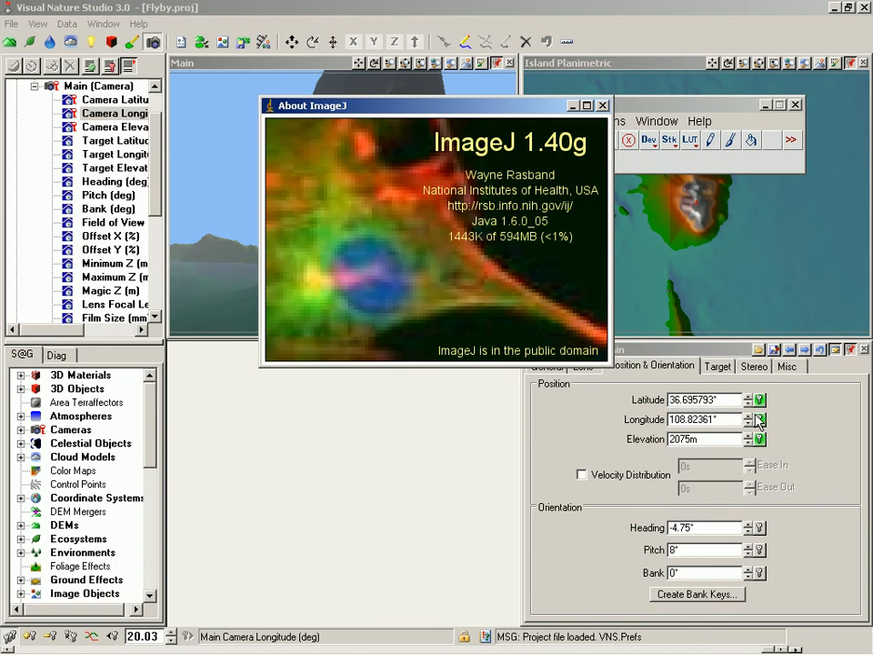
left_click(602, 107)
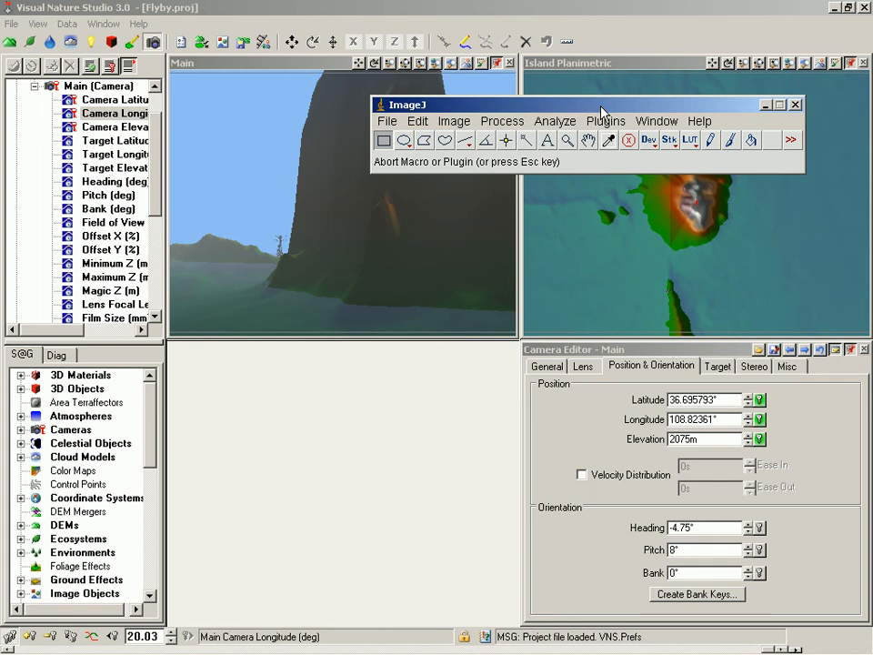
Step: Import the Main bitmap frames from MainOpenGL as an image sequence with the default options, and place the stack window below the ImageJ toolbar
left_click(386, 122)
mouse_move(421, 252)
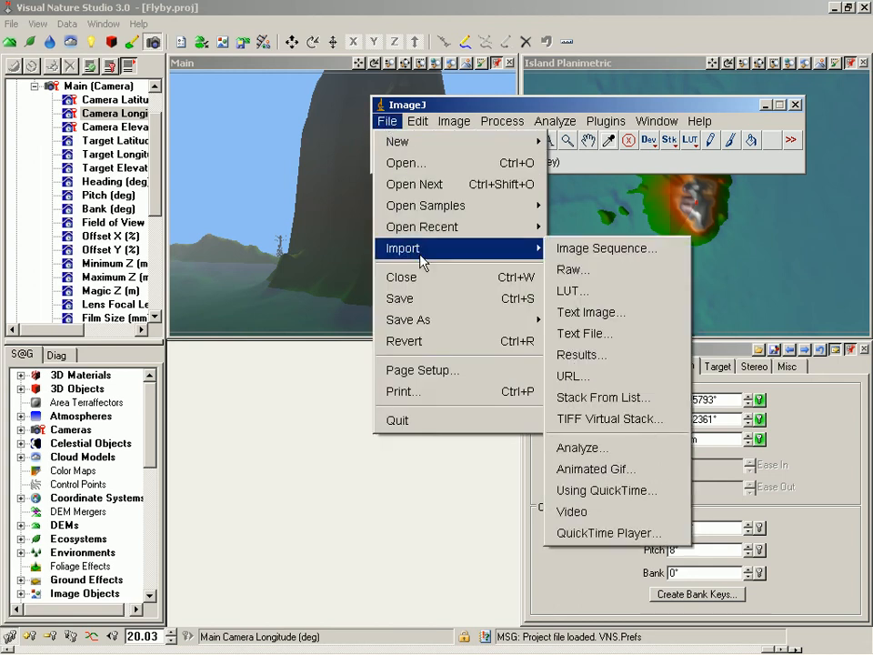
left_click(569, 251)
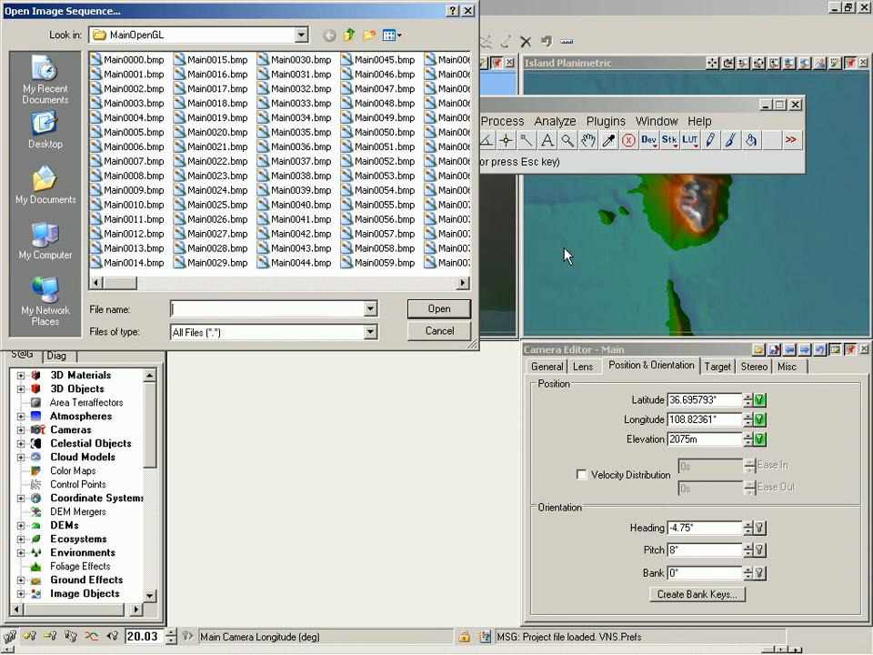
double_click(100, 69)
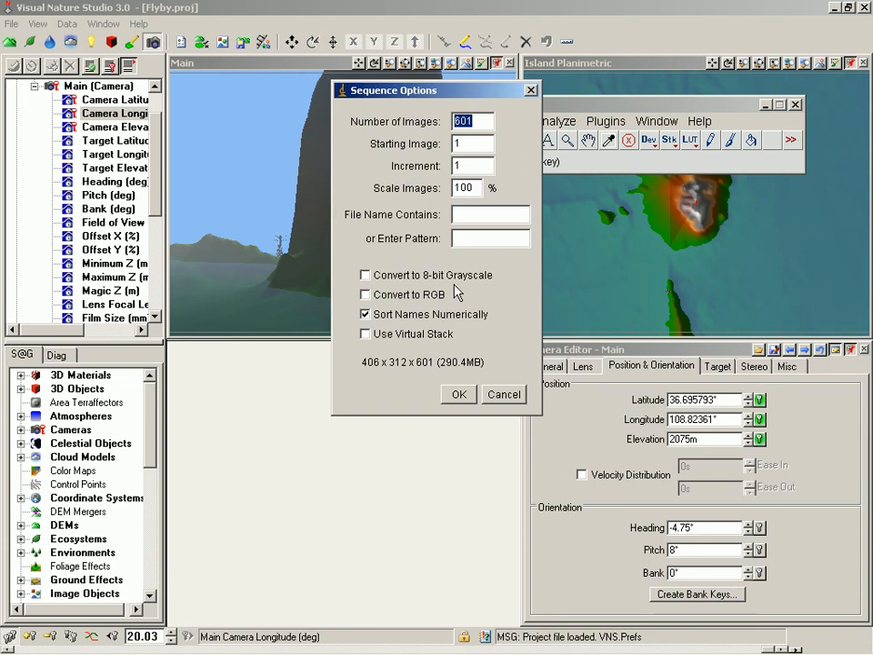
left_click(459, 397)
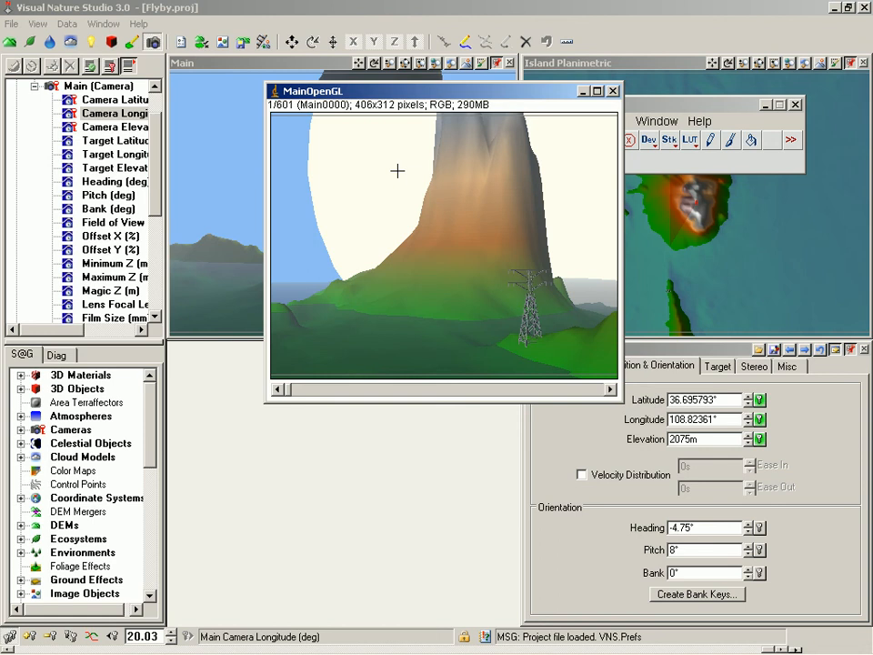
left_click_drag(438, 93, 447, 206)
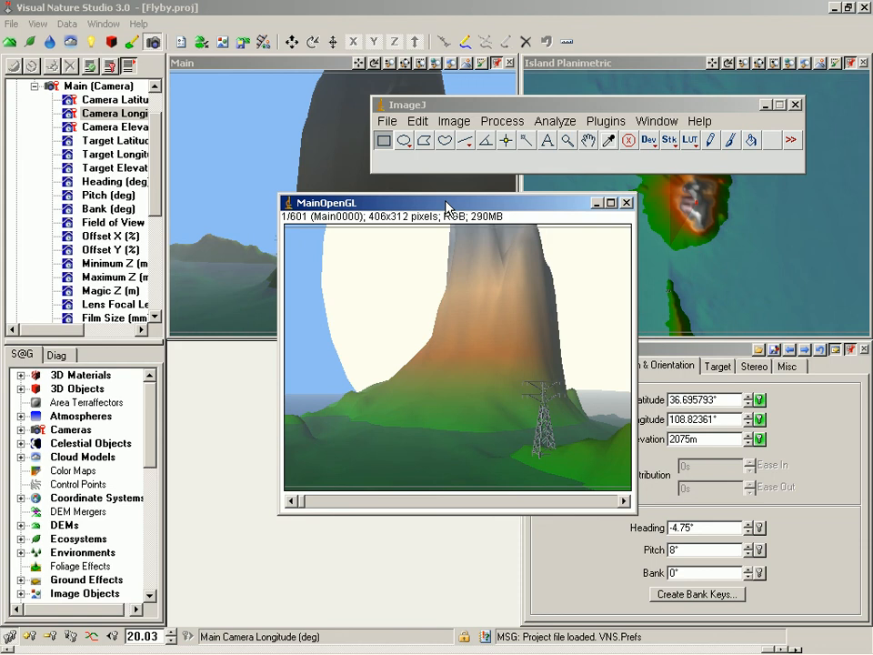
Step: Save the stack as QuickTime movie MainOpenGL.mov with Animation compression, Maximum quality and a frame rate of 30 fps
left_click(387, 121)
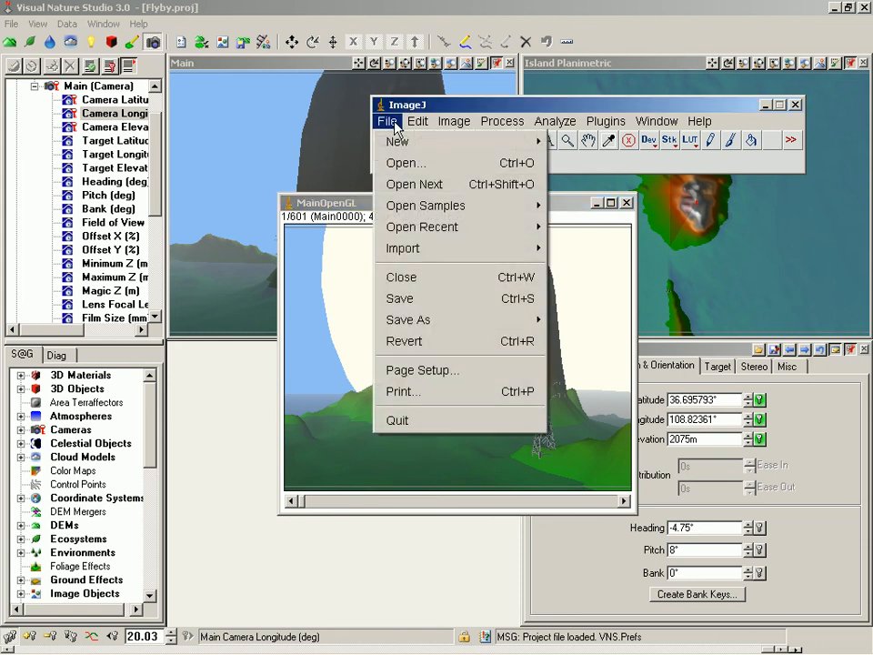
mouse_move(423, 320)
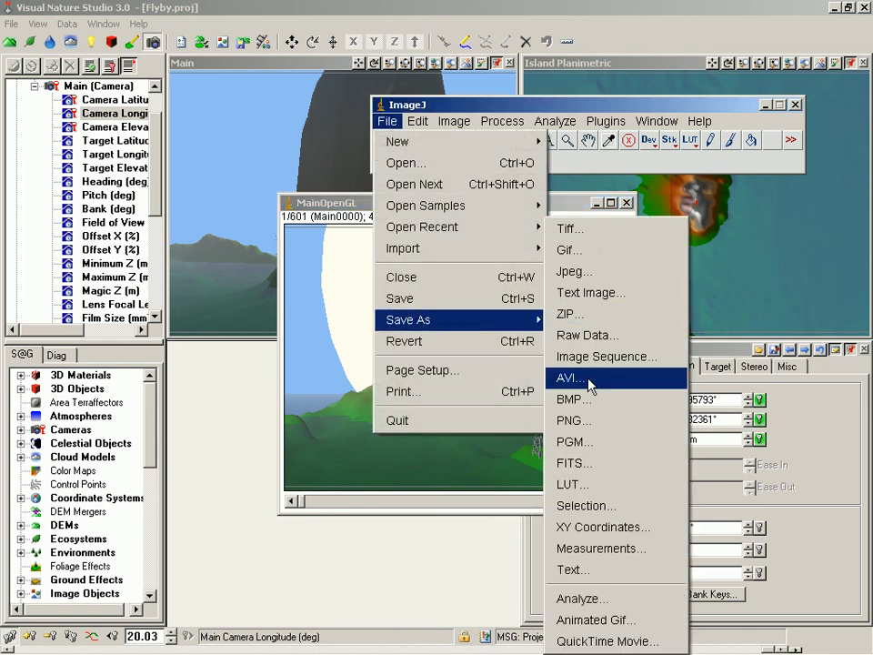
left_click(603, 643)
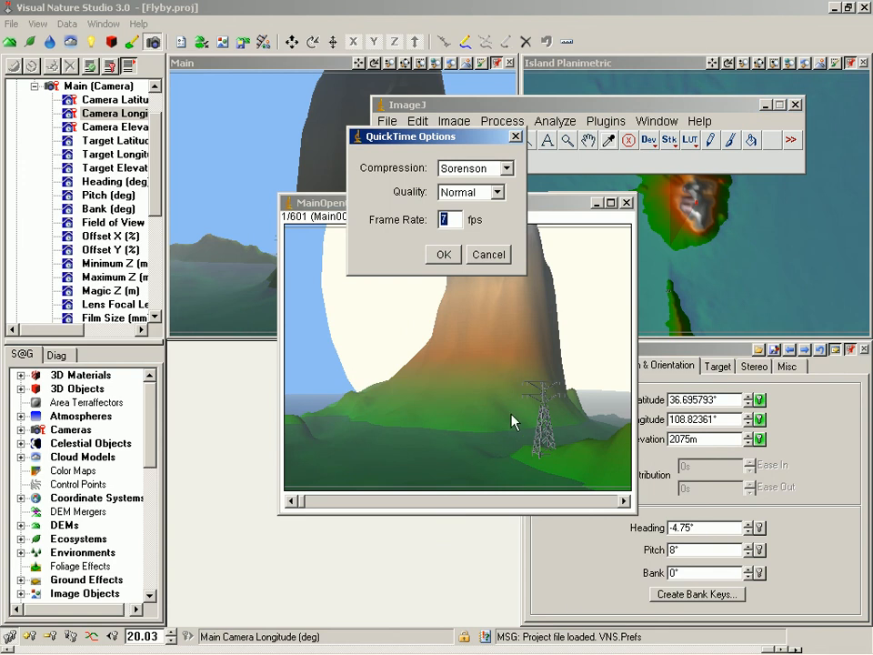
left_click(506, 168)
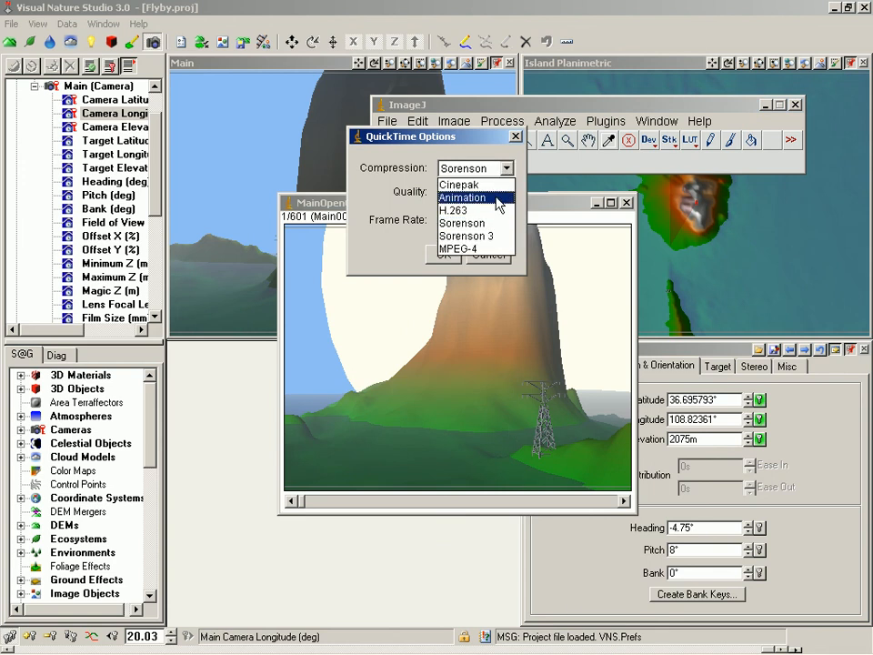
left_click(498, 198)
left_click(497, 193)
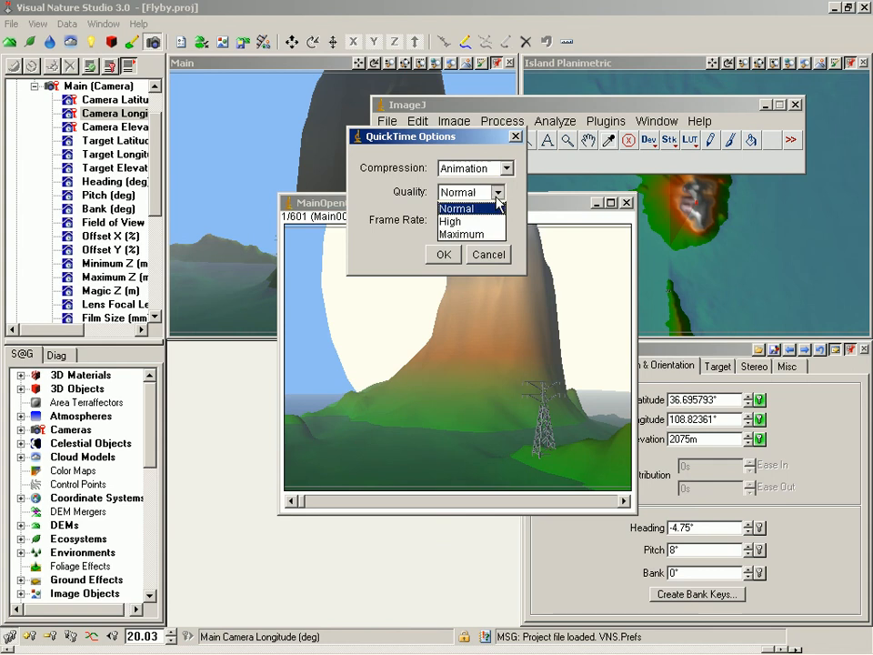
left_click(488, 246)
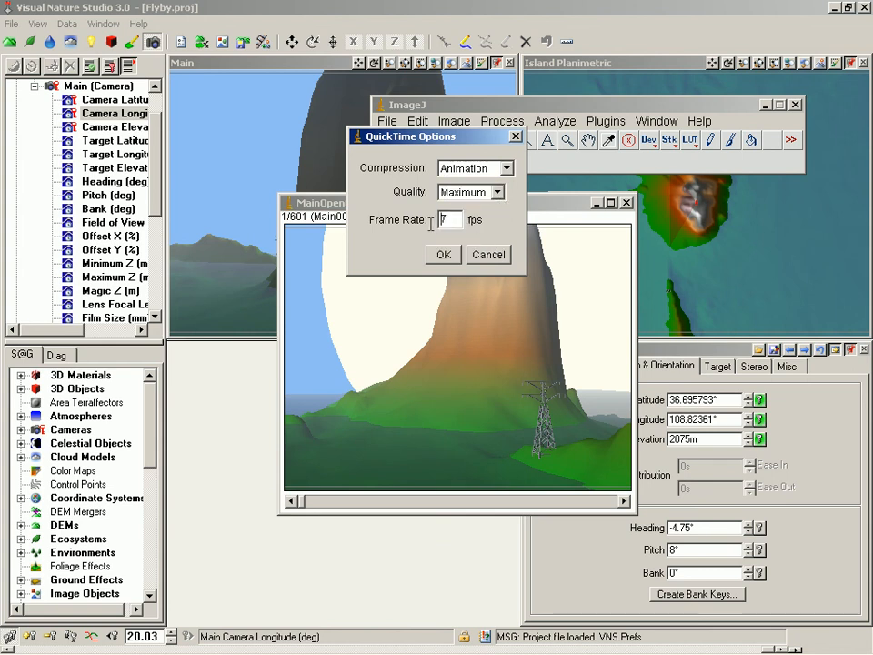
double_click(441, 220)
type("30")
left_click(444, 255)
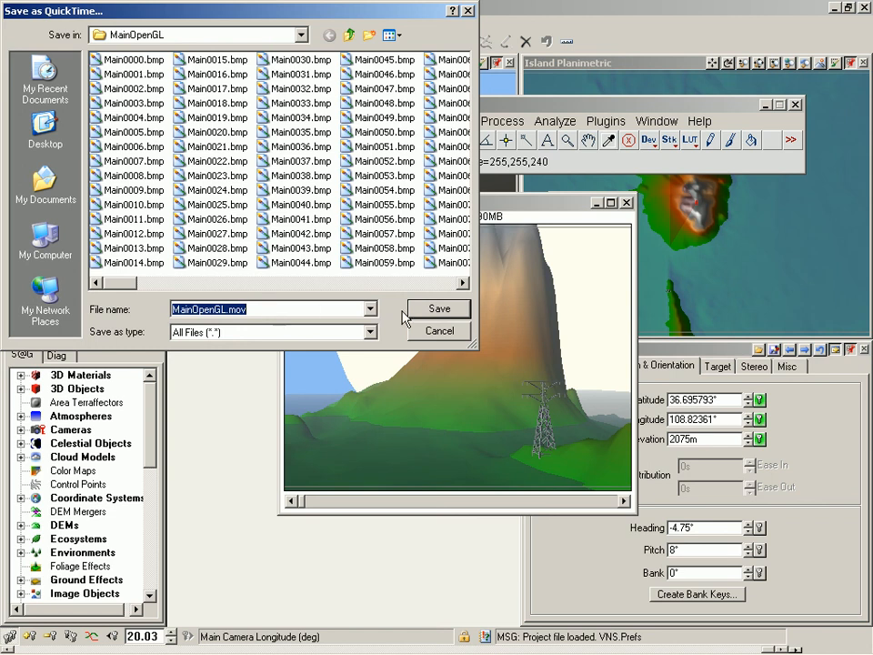
left_click(440, 310)
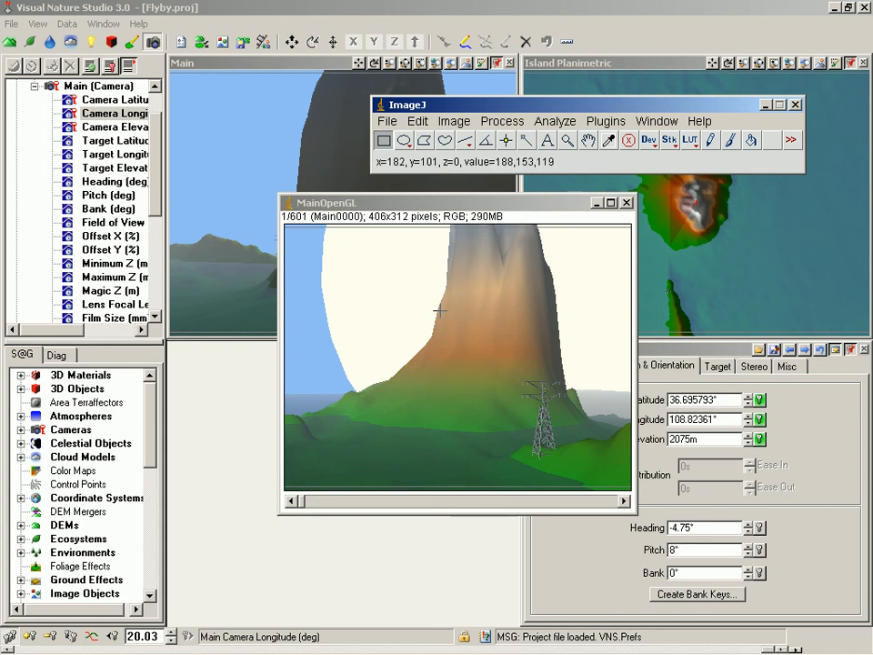
Step: Switch to the movie player showing MainOpenGL and play the flyby movie
key("alt+Tab")
key("alt+Tab")
key("alt+Tab")
key("alt+Tab")
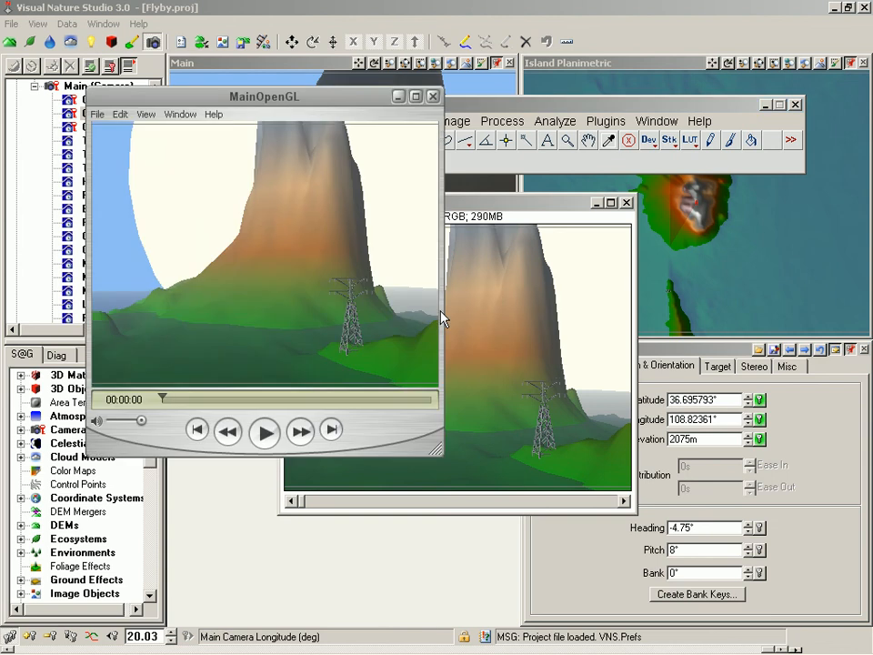
left_click(265, 436)
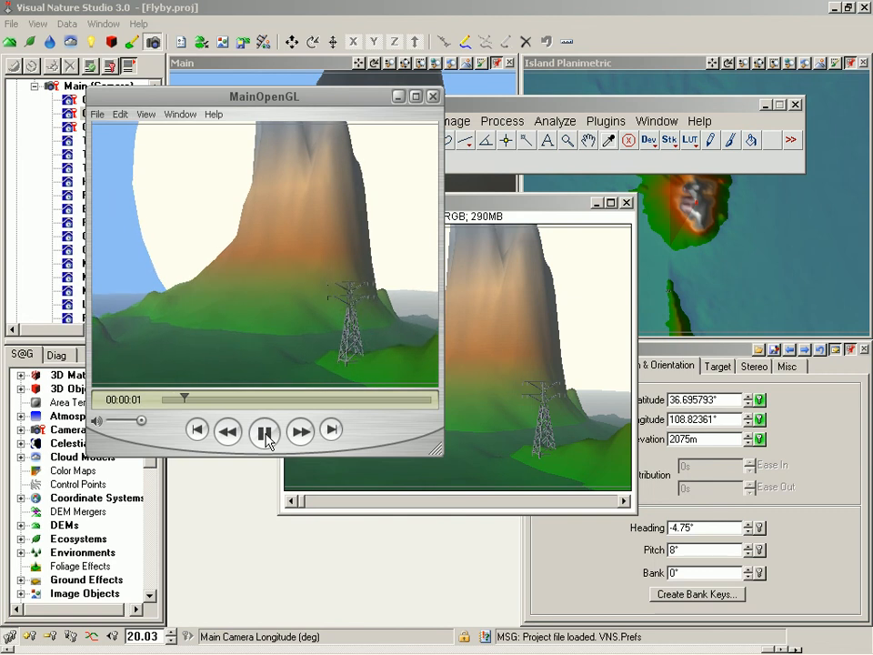